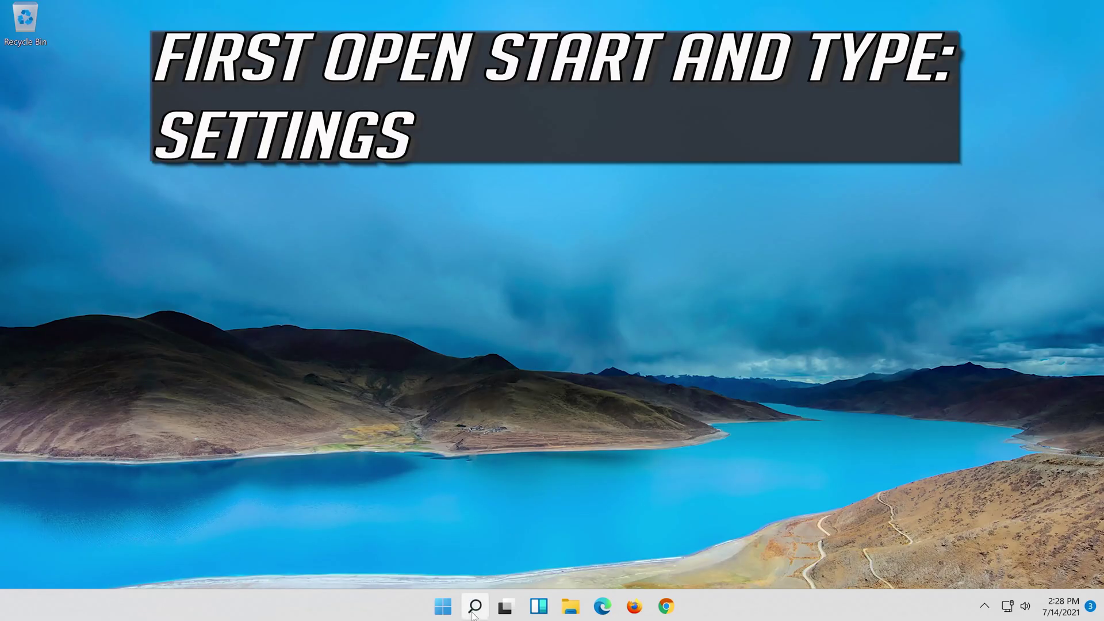
Search Windows for 'settings'.
left_click(473, 612)
type("settings")
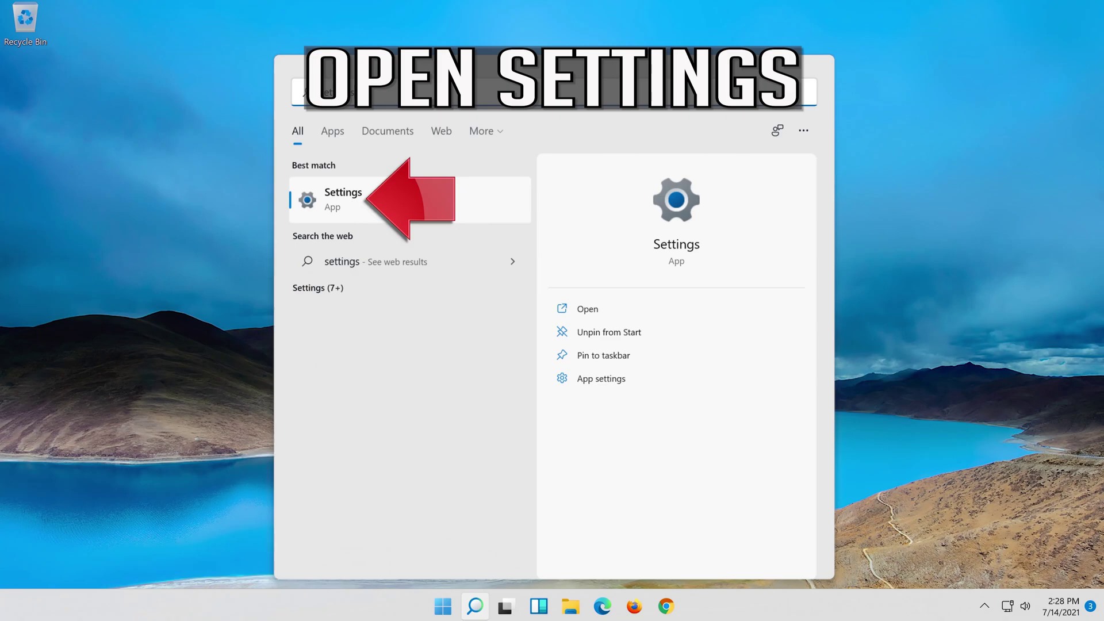
Launch Settings and go to the Troubleshoot page under System.
left_click(405, 204)
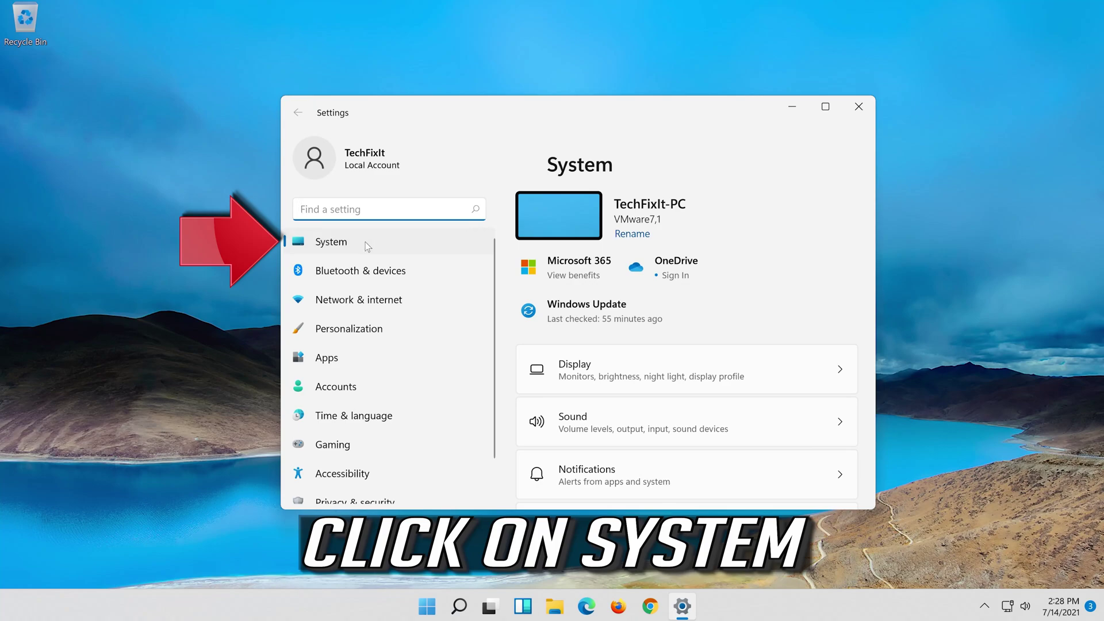
scroll(627, 407, "down", 4)
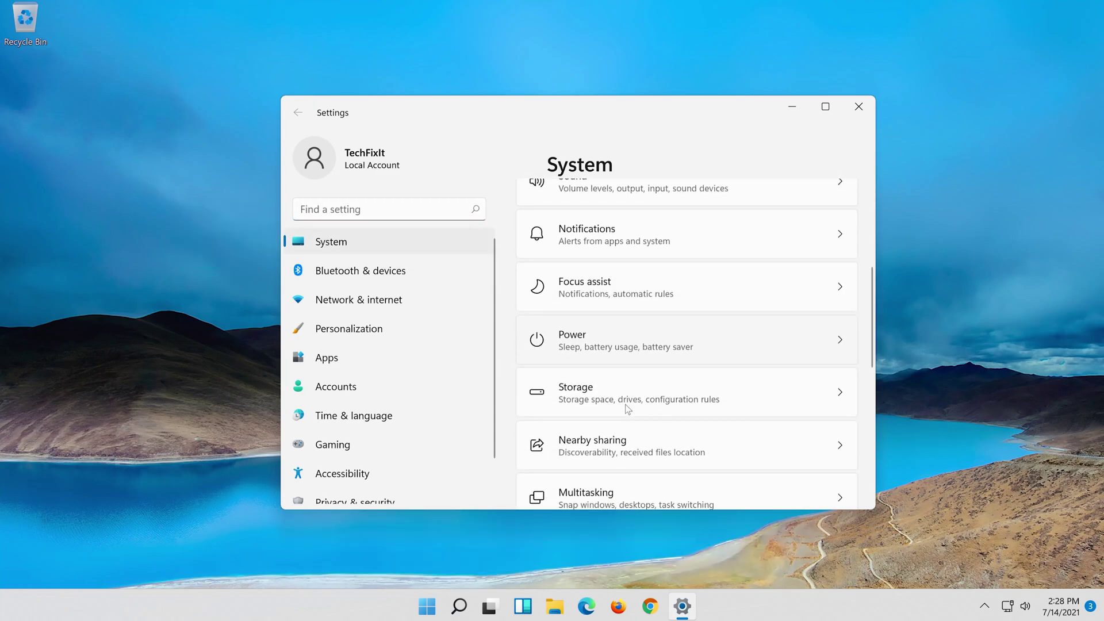
scroll(627, 409, "down", 6)
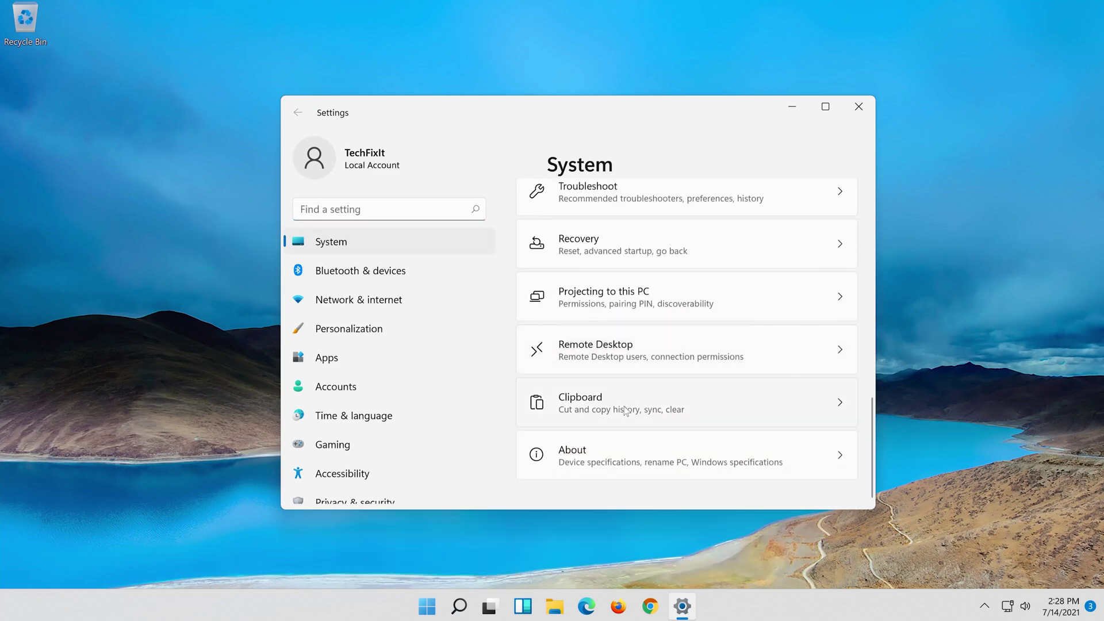
scroll(626, 410, "up", 3)
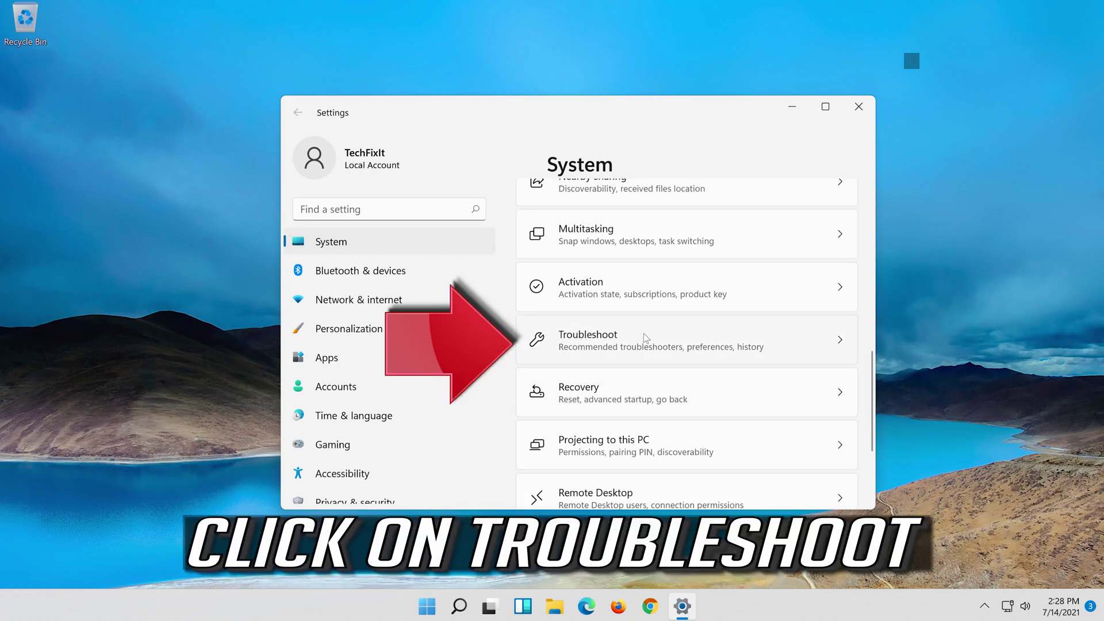
left_click(686, 345)
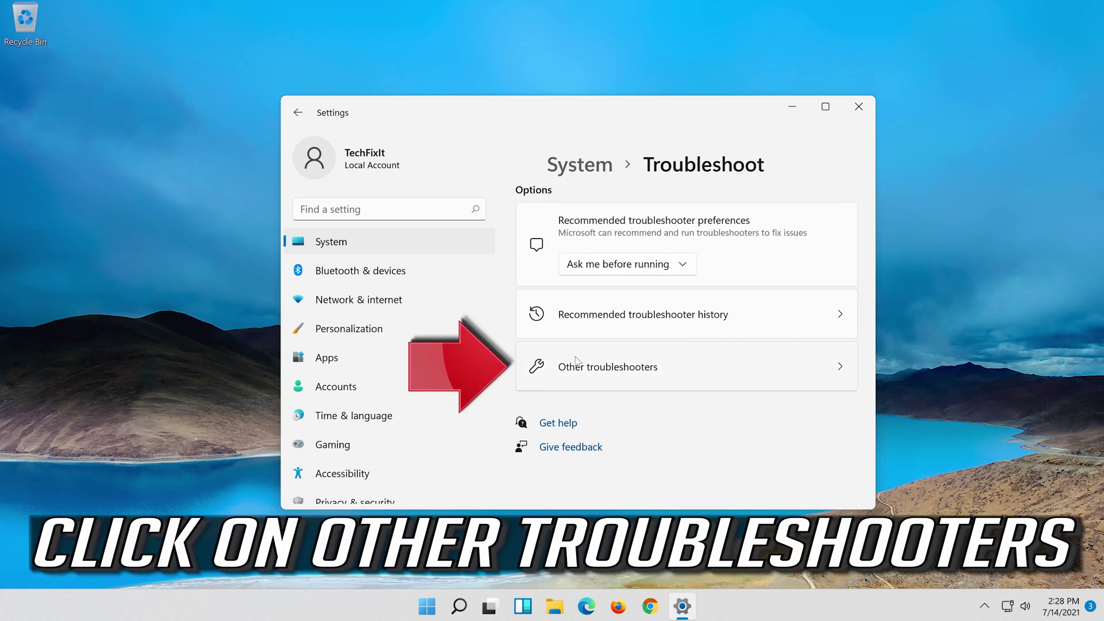
Run the Playing Audio troubleshooter from the Other troubleshooters list.
left_click(691, 370)
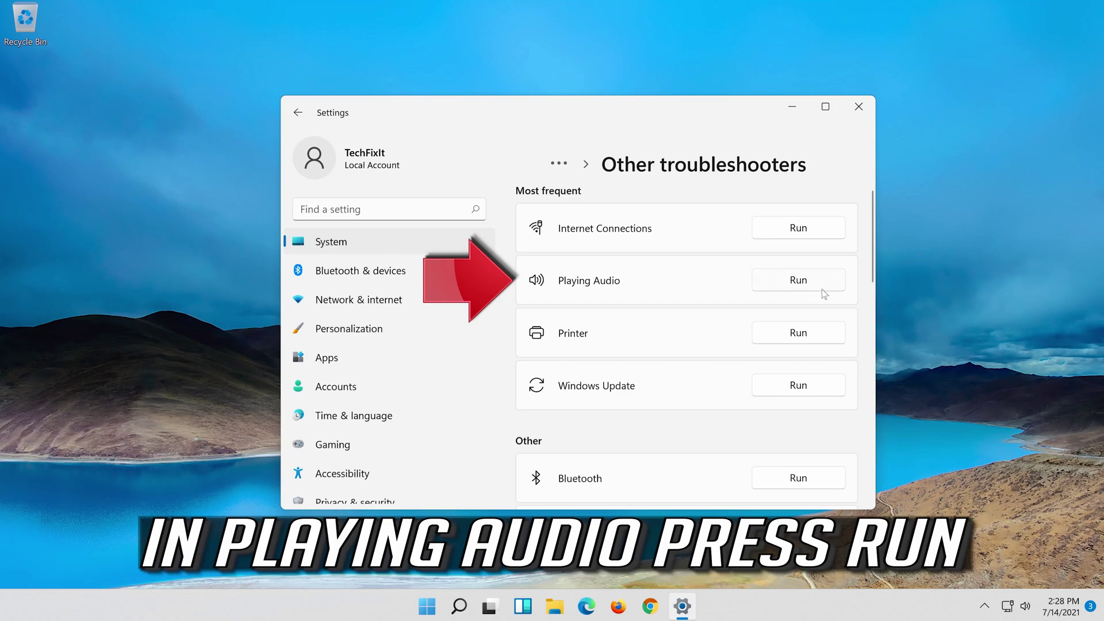
left_click(787, 285)
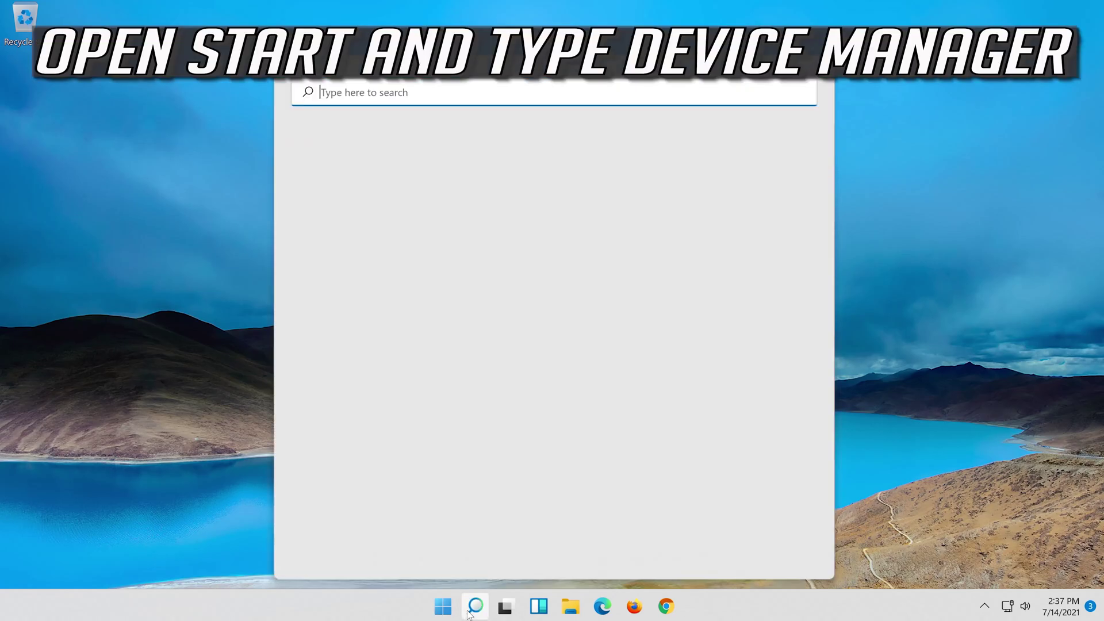
Search for 'device manager' and launch Device Manager.
type("device")
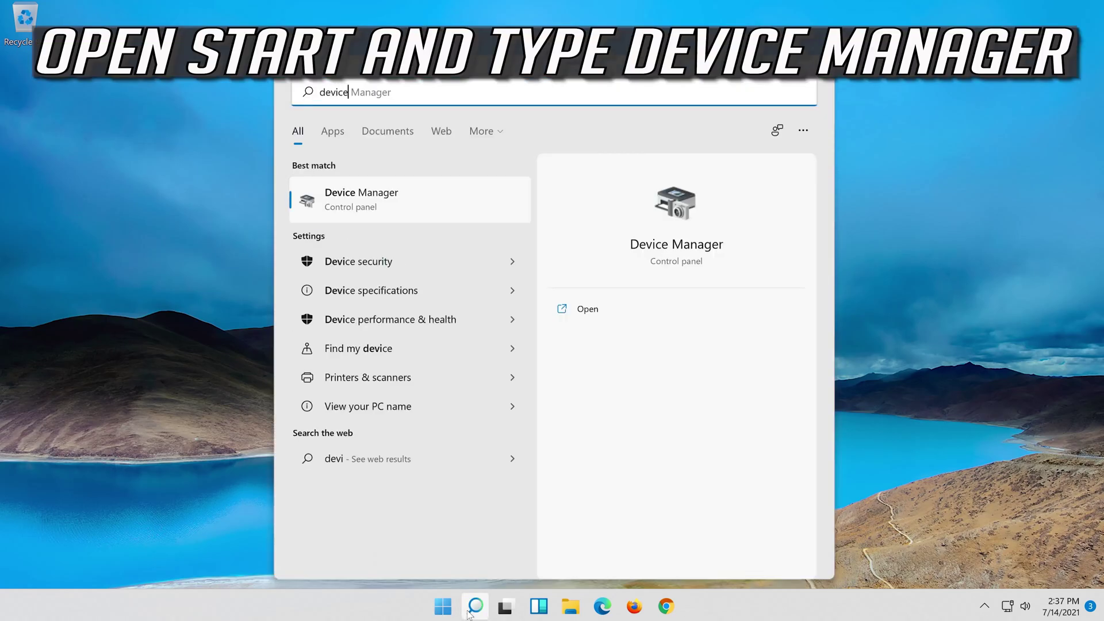
type(" manager")
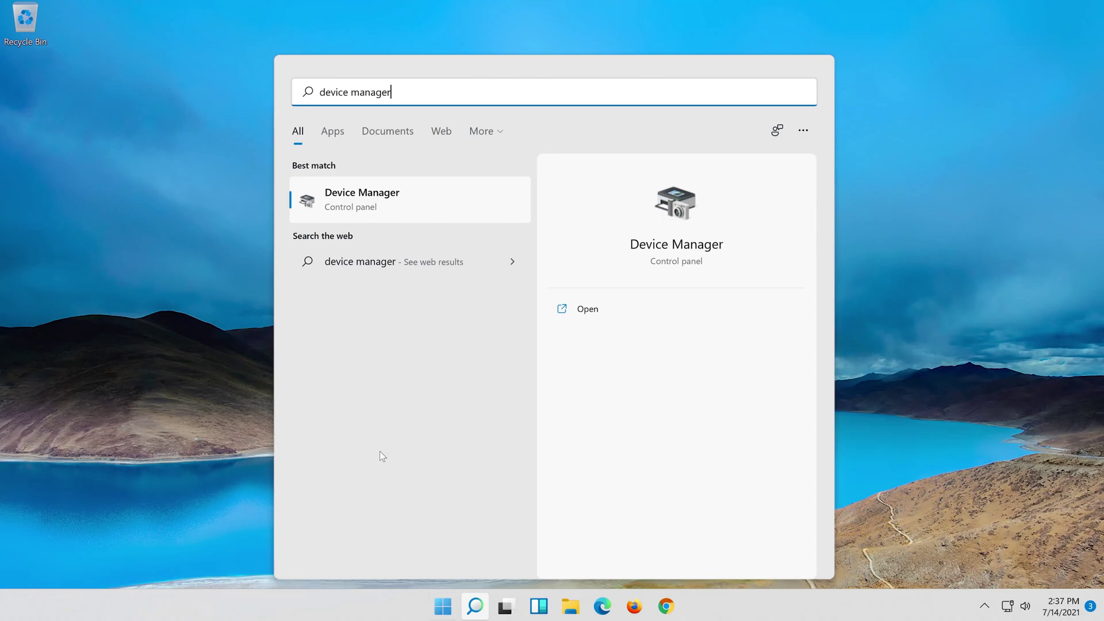
left_click(413, 211)
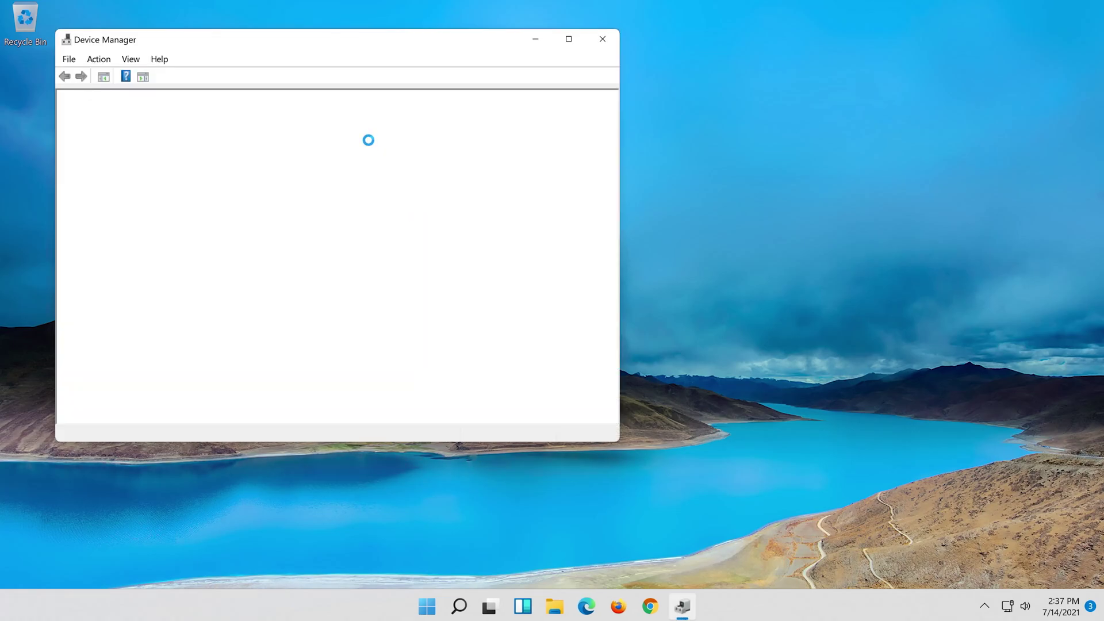
Move the Device Manager window and open High Definition Audio Device Properties under Sound, video and game controllers.
left_click_drag(252, 41, 540, 86)
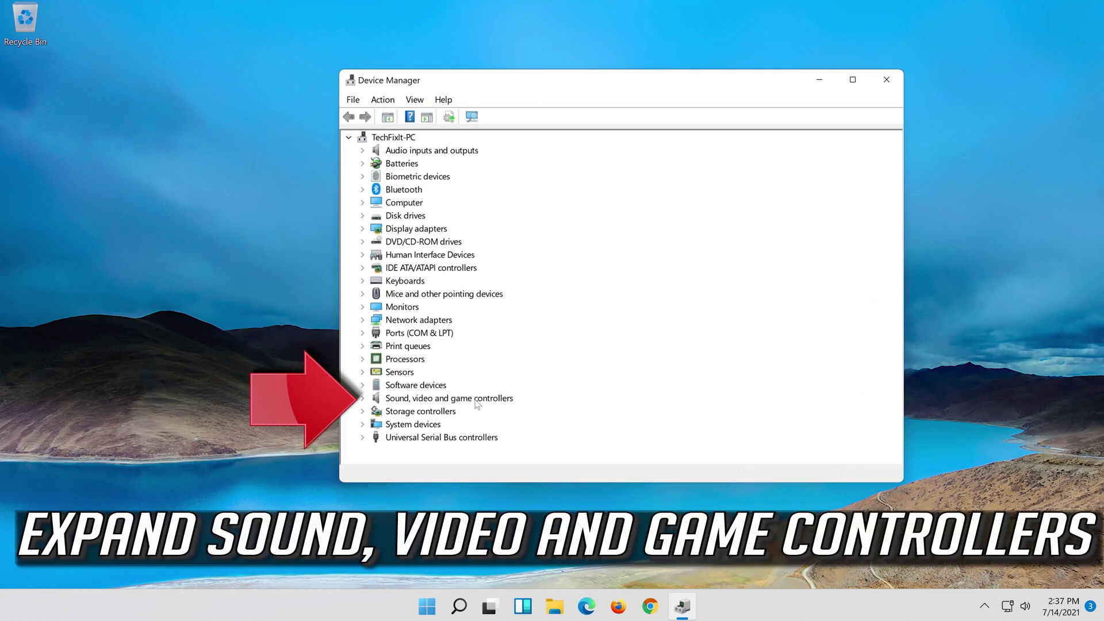
left_click(362, 397)
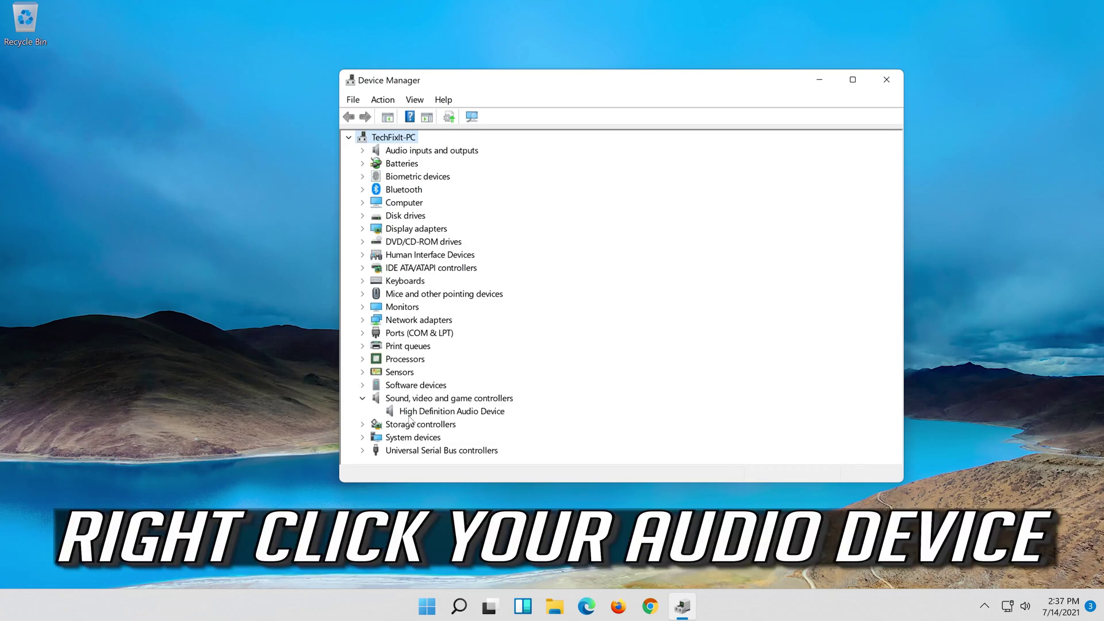
left_click(410, 417)
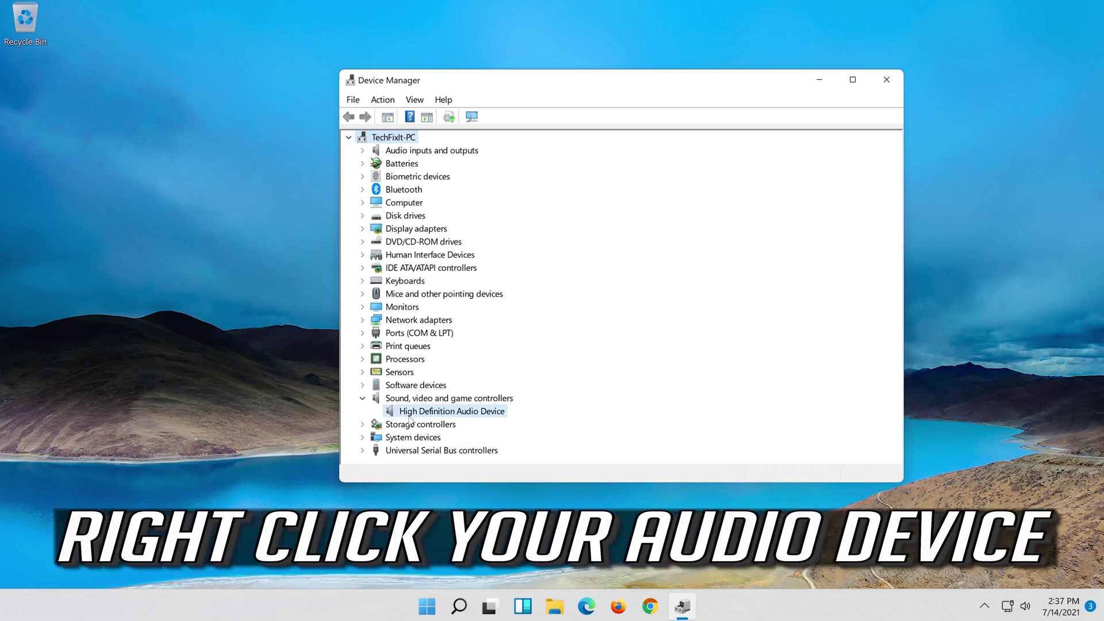
right_click(492, 415)
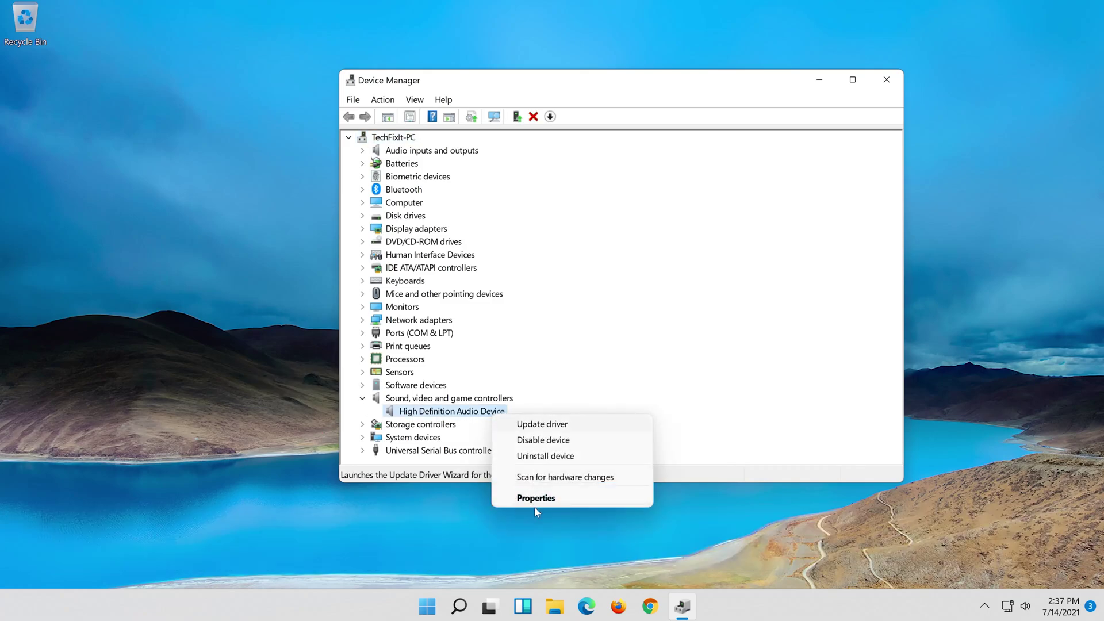
left_click(578, 498)
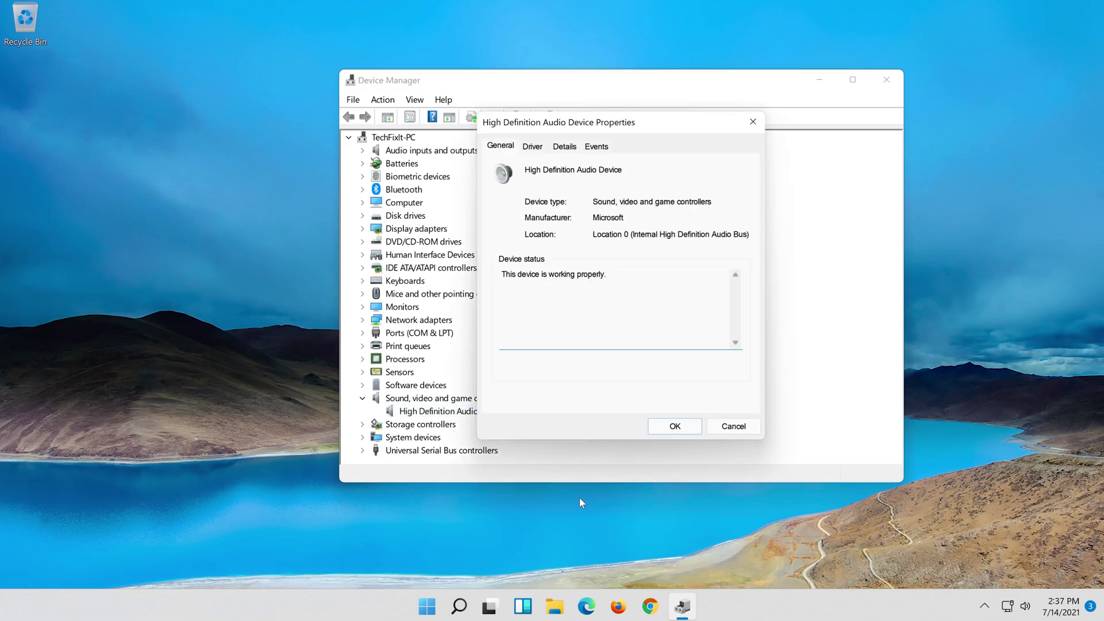
Start Update Driver from the High Definition Audio Device's Driver tab.
left_click(531, 146)
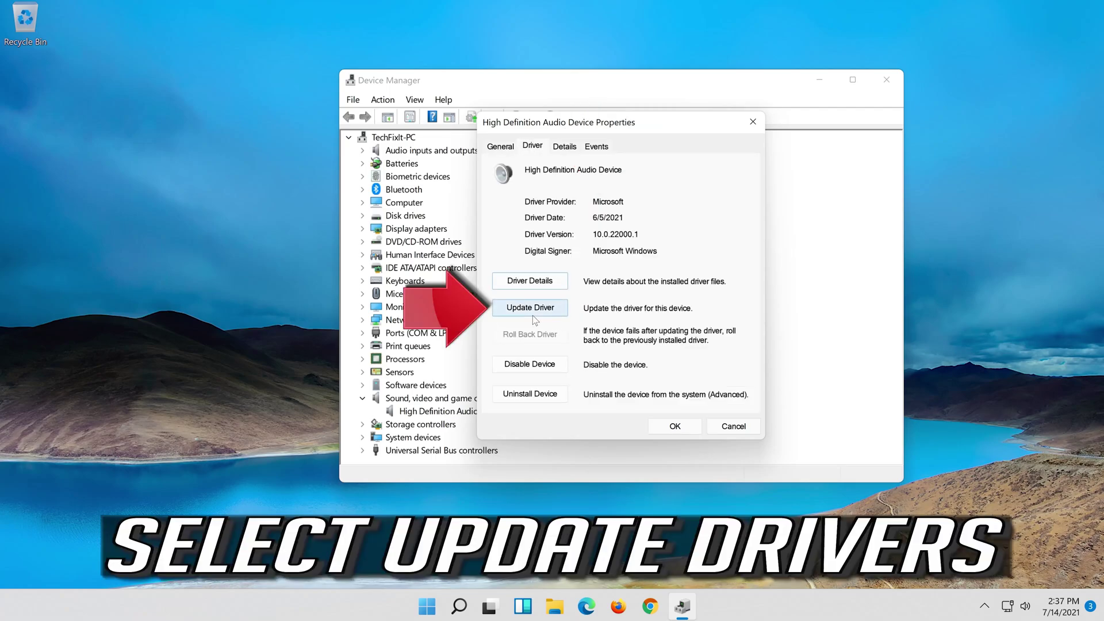
left_click(532, 310)
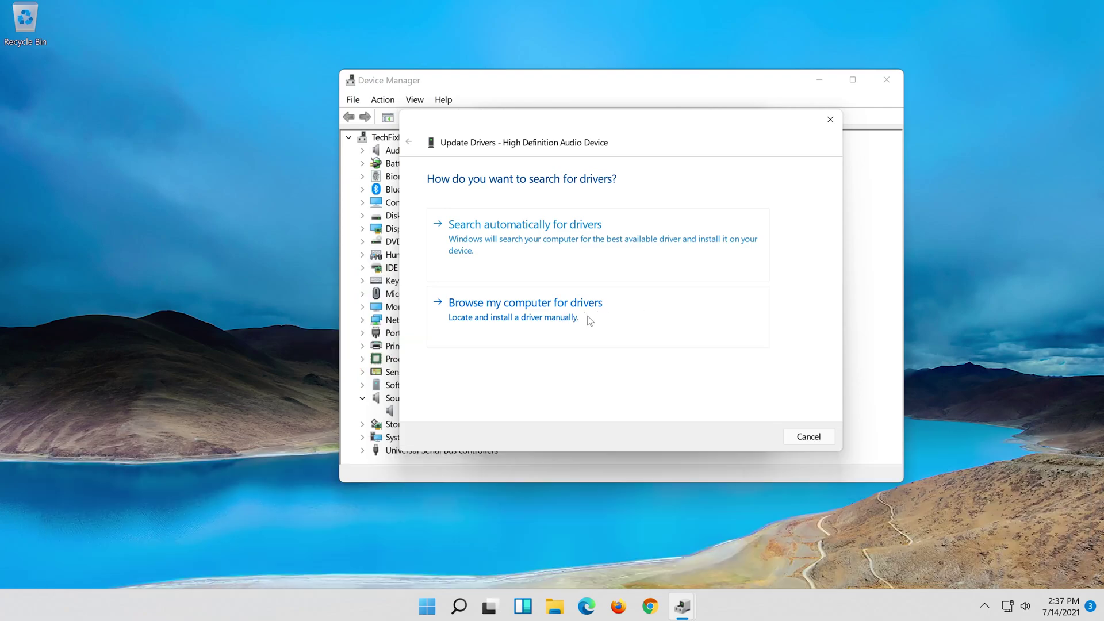
Reinstall the High Definition Audio Device driver from the computer's driver list, accepting the warning.
left_click(592, 315)
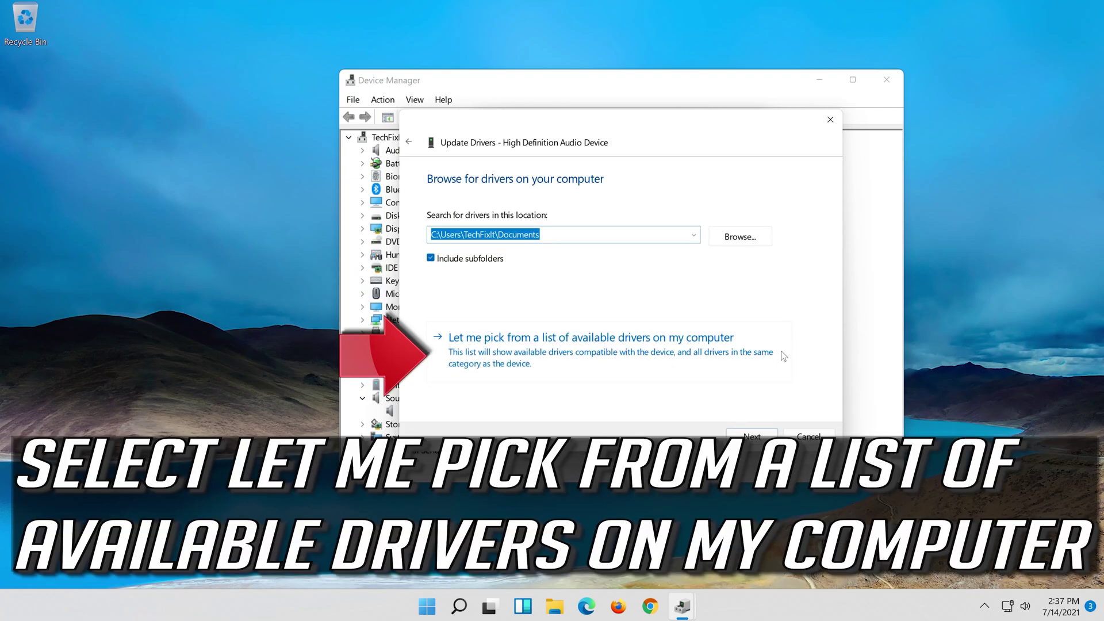
left_click(539, 361)
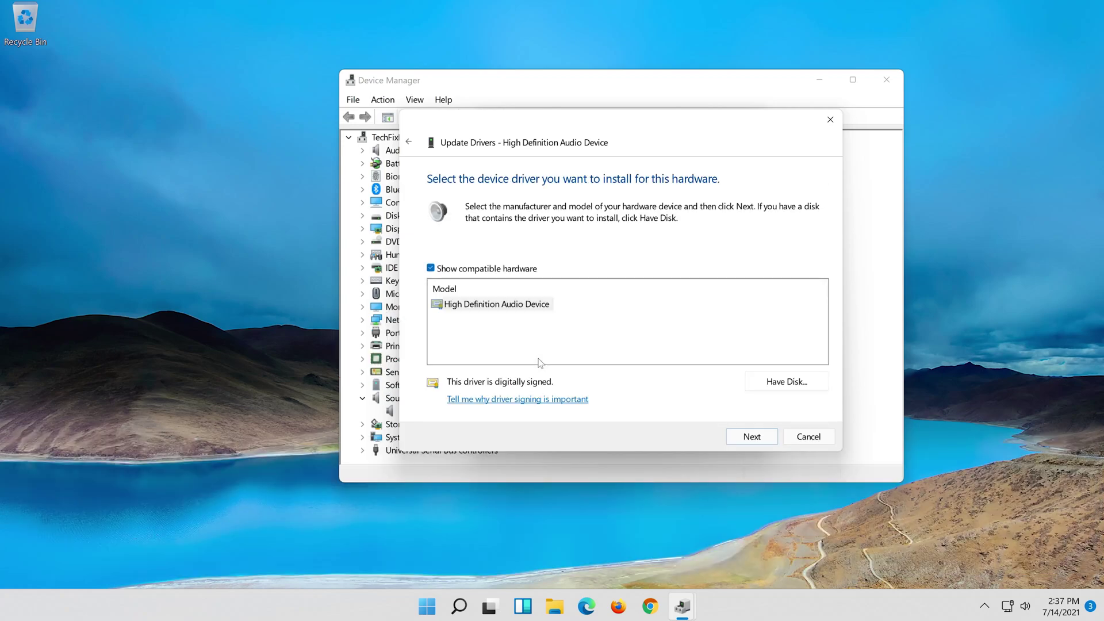
left_click(465, 306)
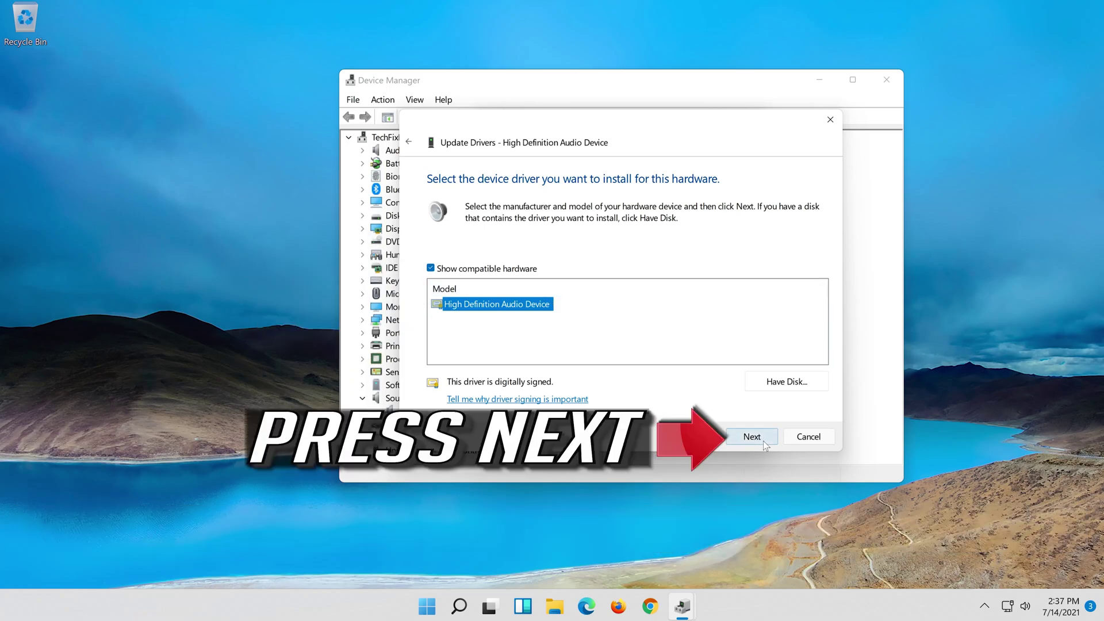
left_click(752, 436)
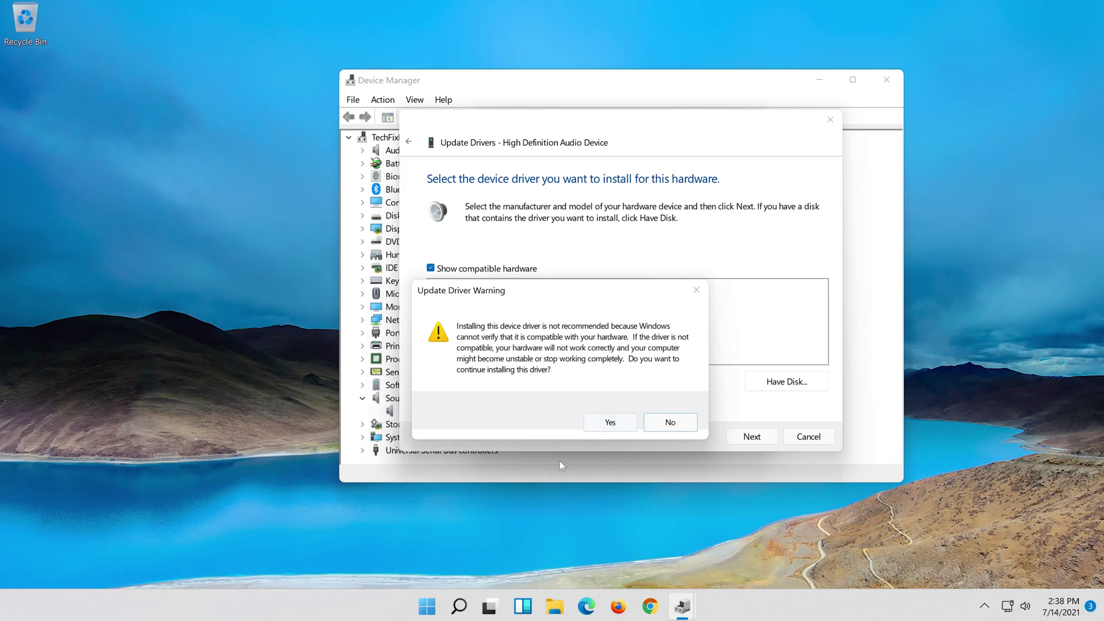
left_click(611, 424)
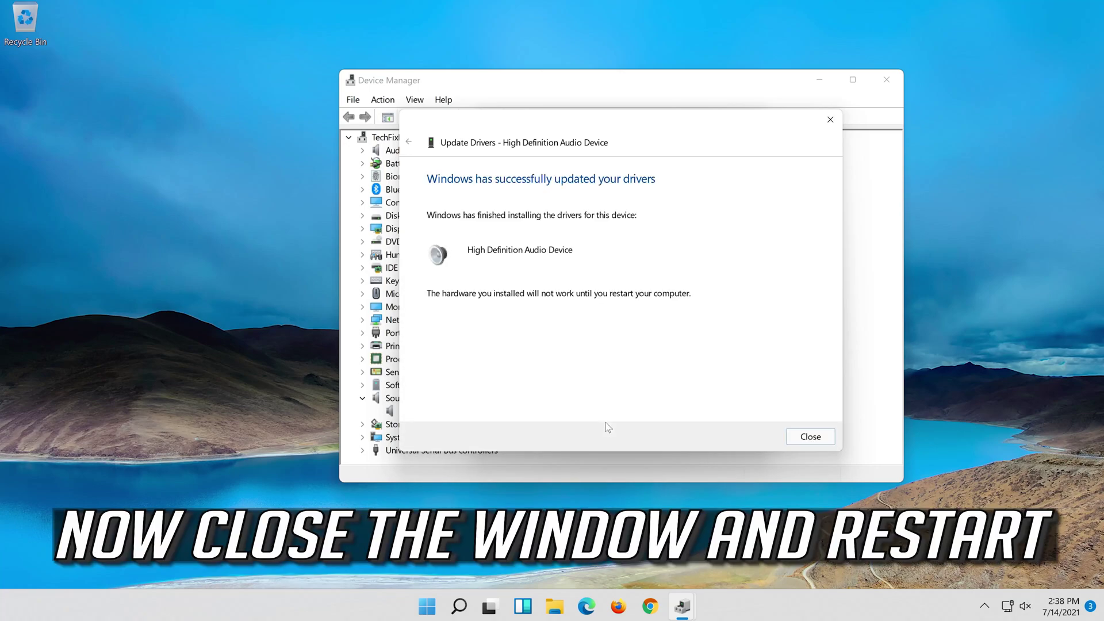
left_click(811, 437)
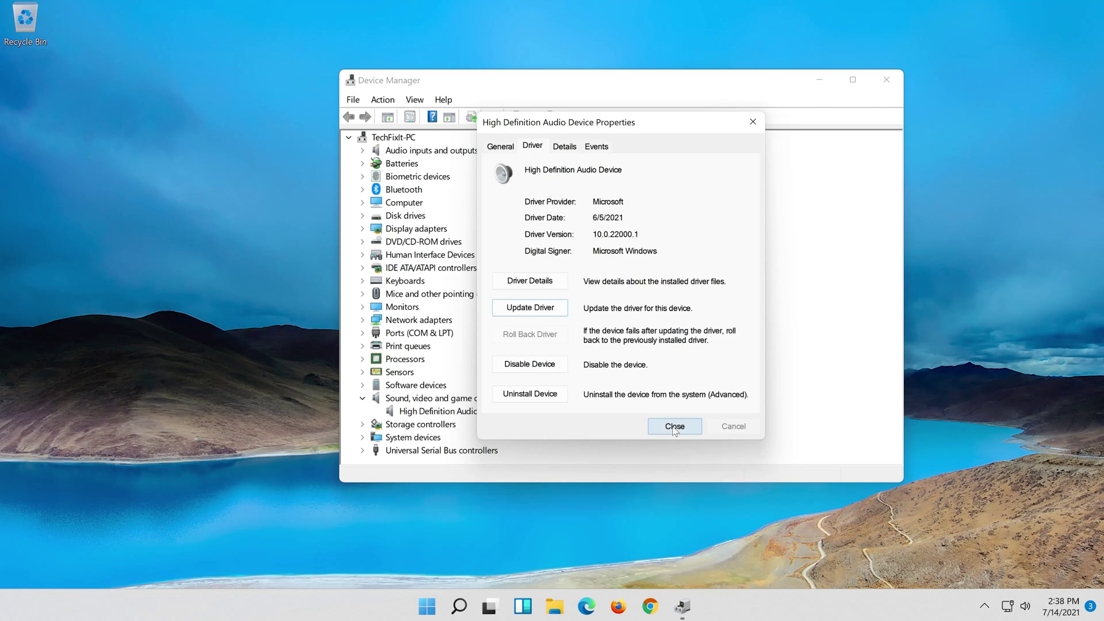
Close the High Definition Audio Device Properties dialog.
left_click(675, 426)
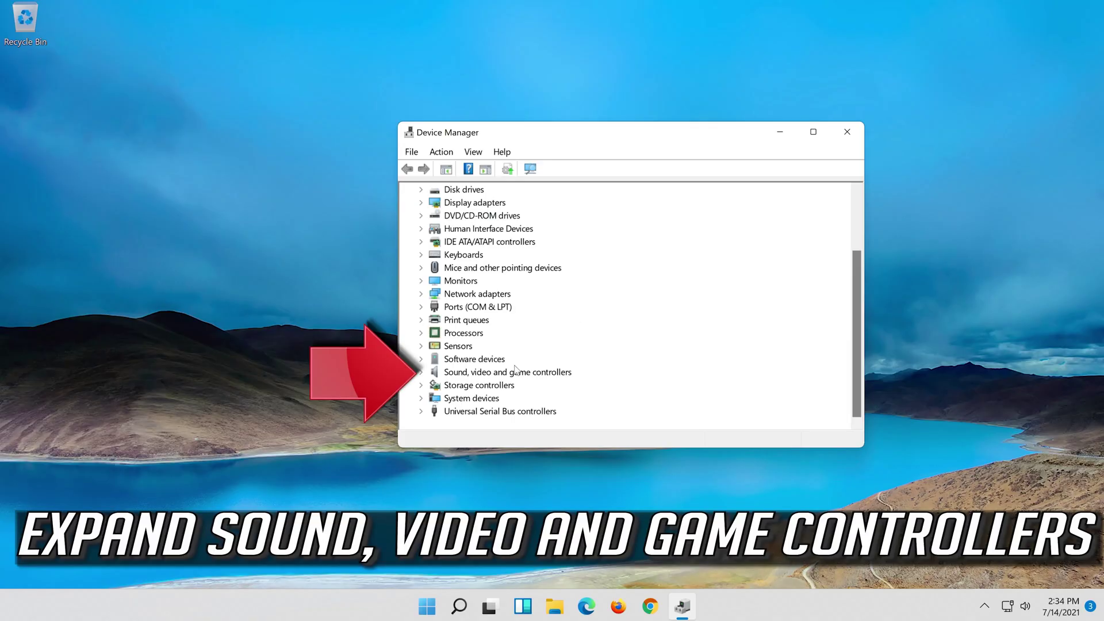
Reopen High Definition Audio Device Properties from Sound, video and game controllers.
left_click(421, 372)
left_click(517, 385)
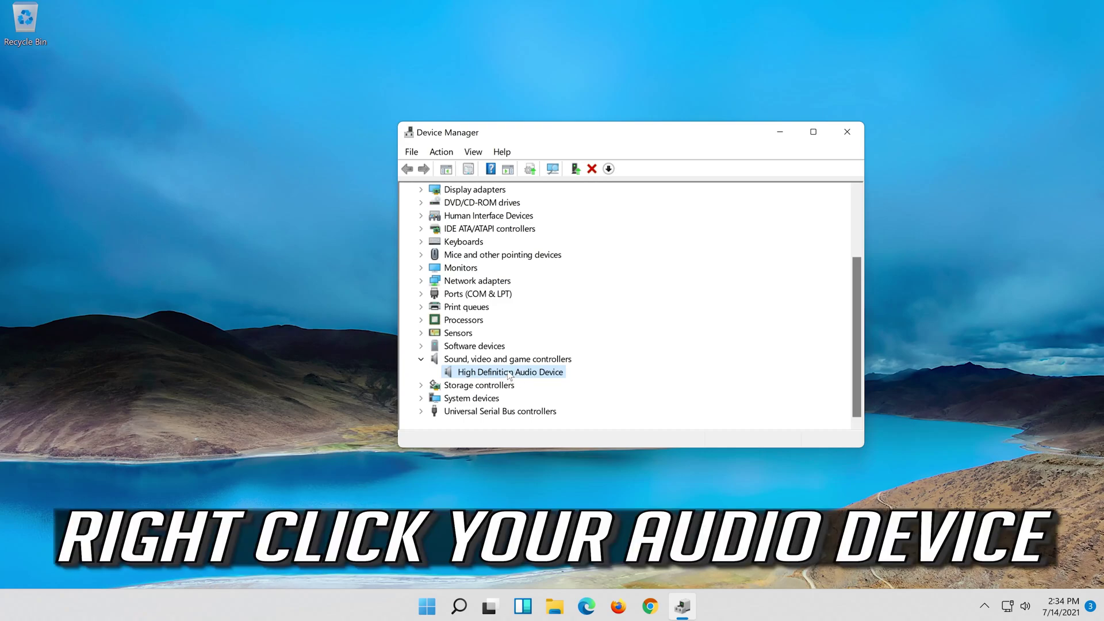
right_click(508, 373)
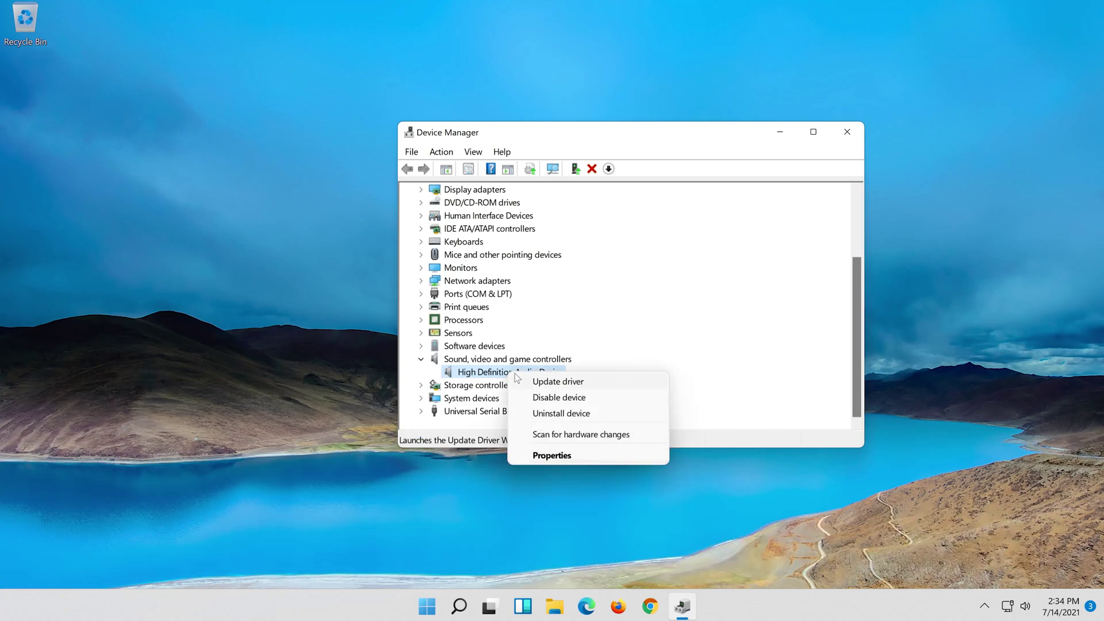
left_click(552, 456)
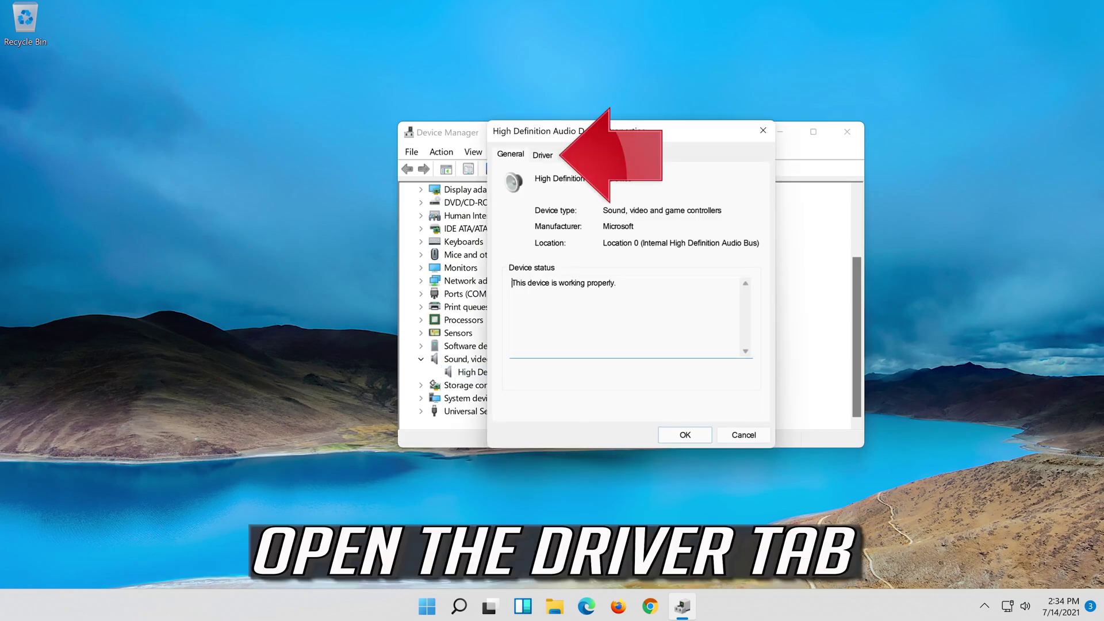
Uninstall the High Definition Audio Device via its Driver tab, confirming the removal.
left_click(536, 159)
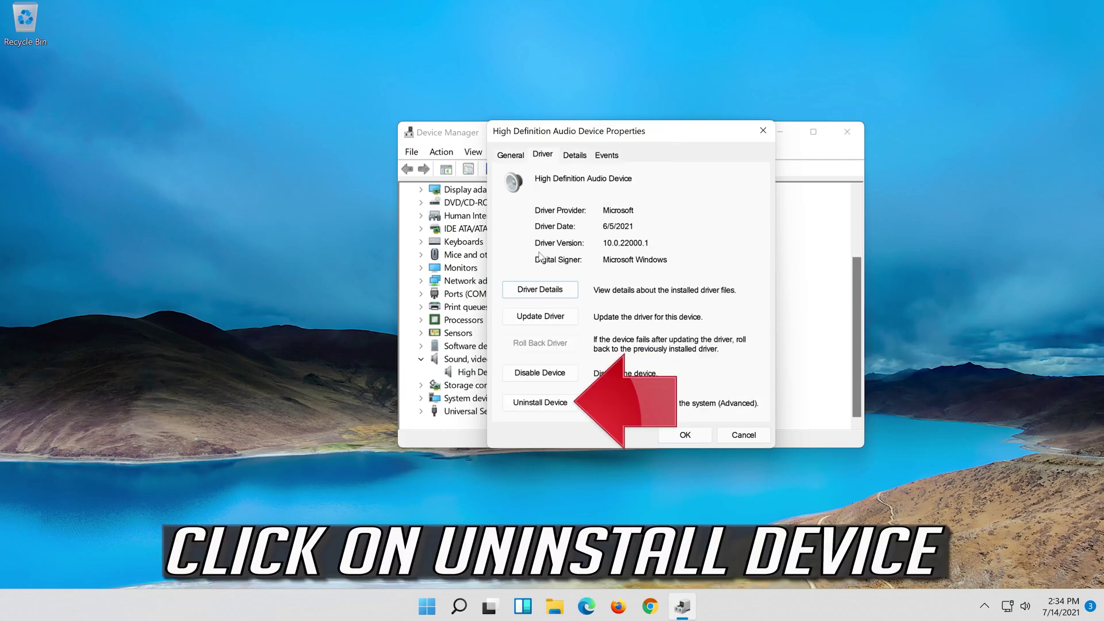
left_click(544, 404)
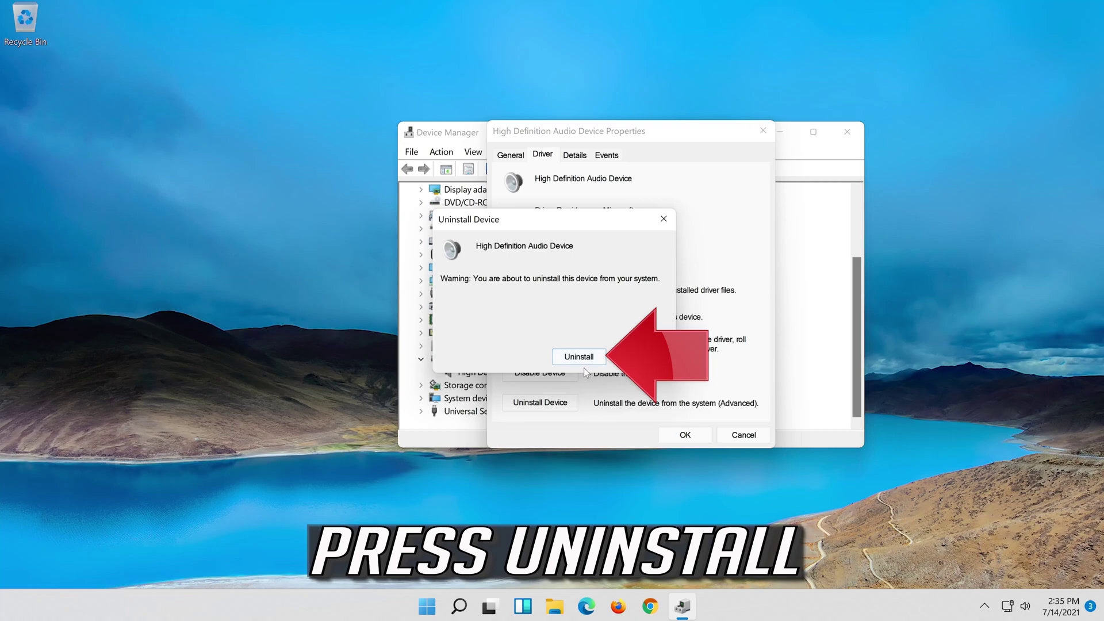
left_click(581, 359)
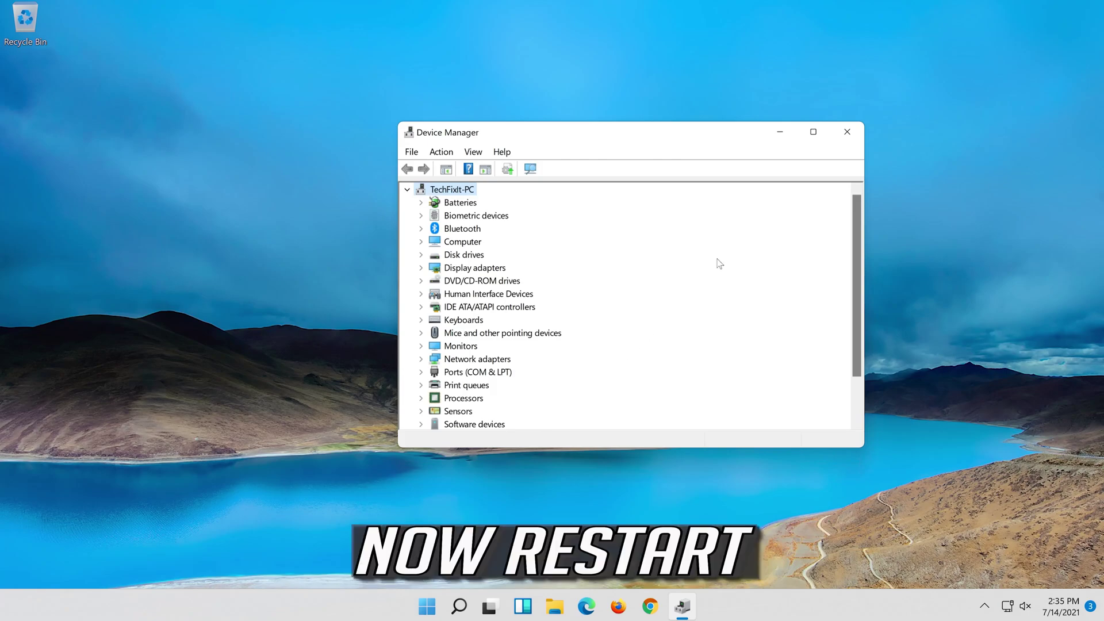
Close Device Manager and bring up the Start search panel.
left_click(847, 131)
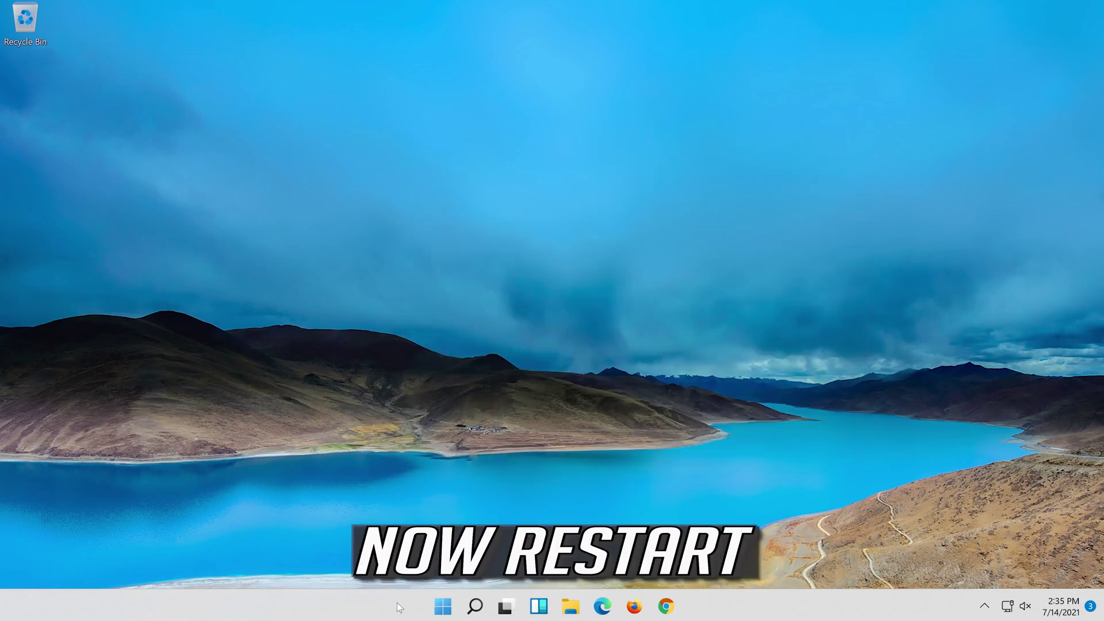
left_click(444, 608)
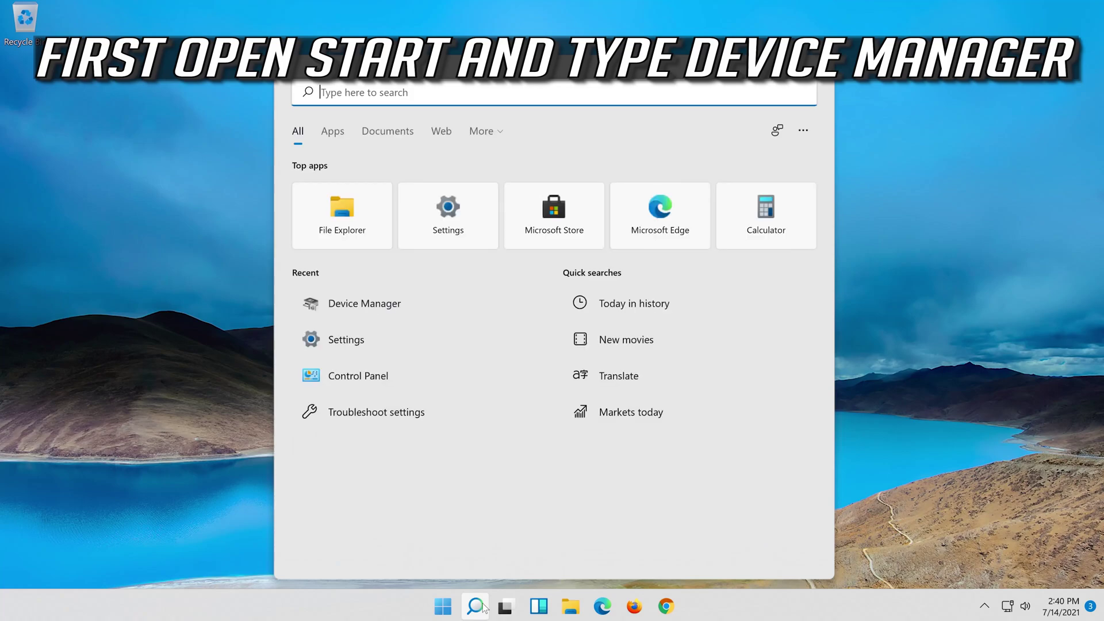
Search for 'device manager' and launch the Device Manager result.
type("devi")
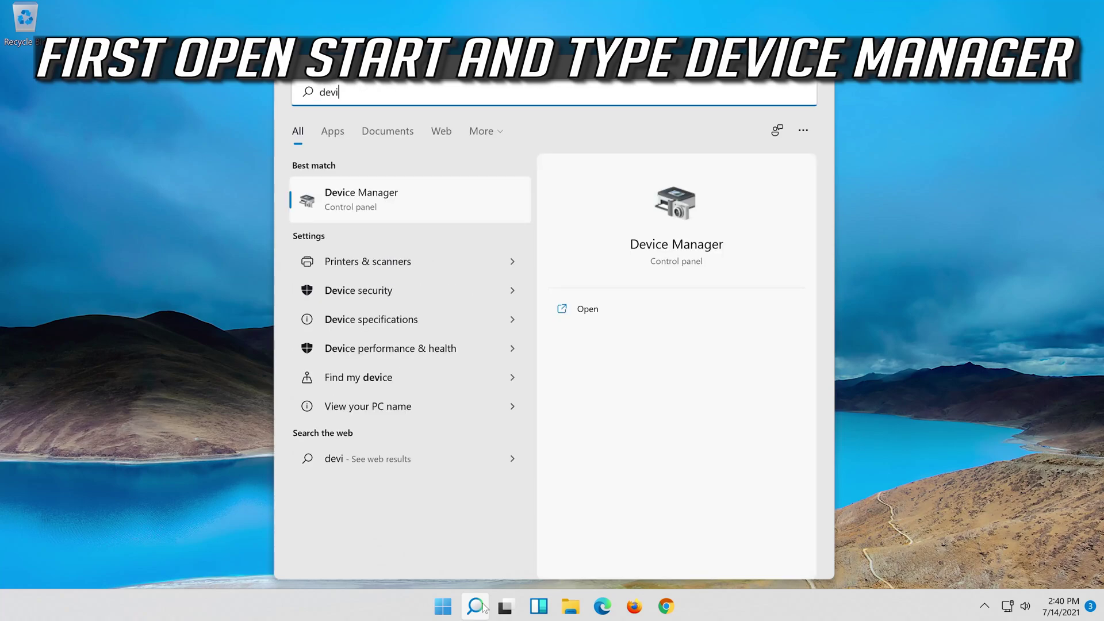
type("ce man")
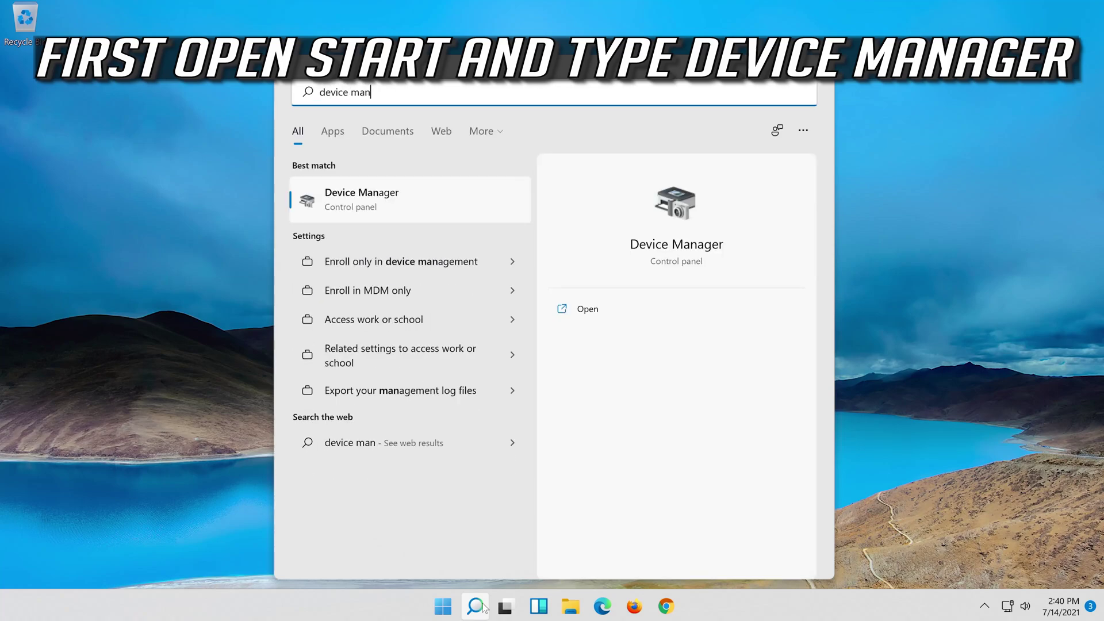
type("ager")
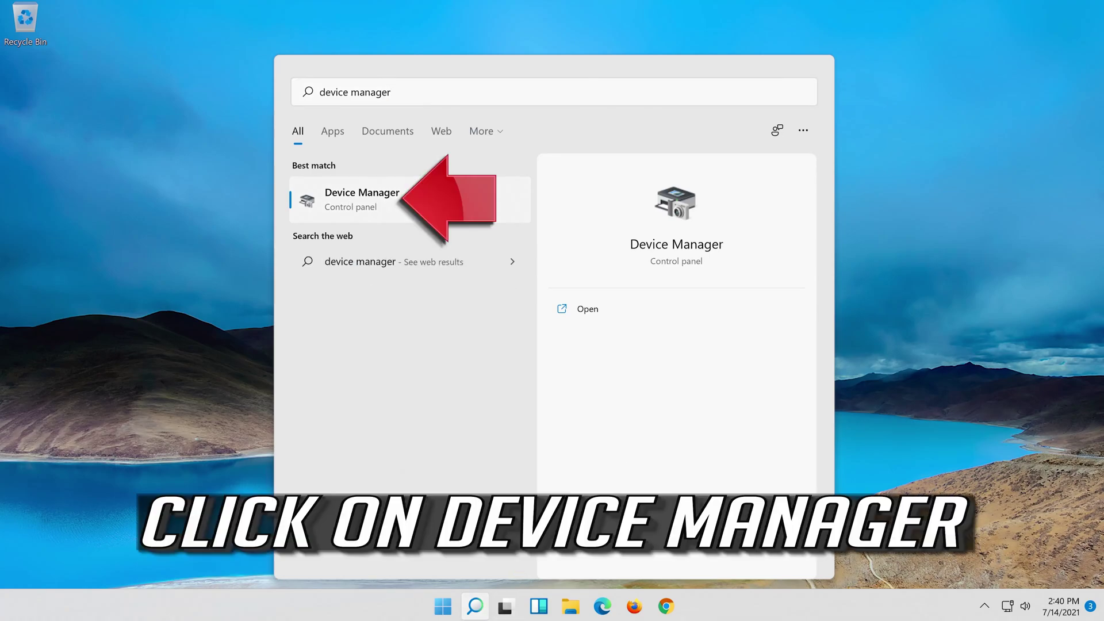
left_click(457, 202)
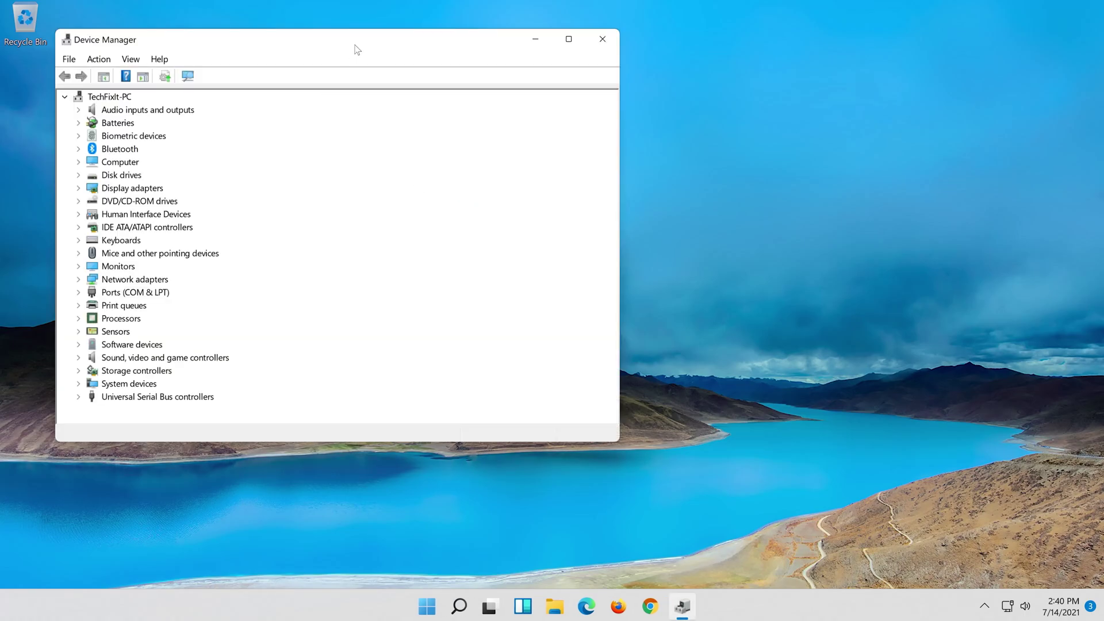
Centre the window and open High Definition Audio Device properties under Sound, video and game controllers.
left_click_drag(355, 47, 626, 60)
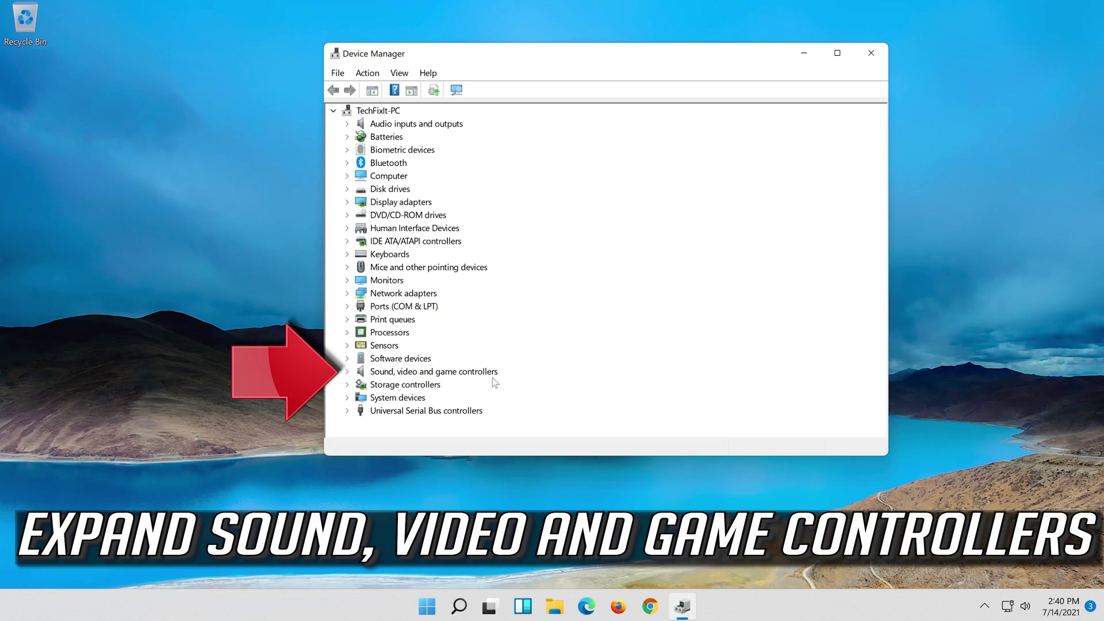
left_click(348, 372)
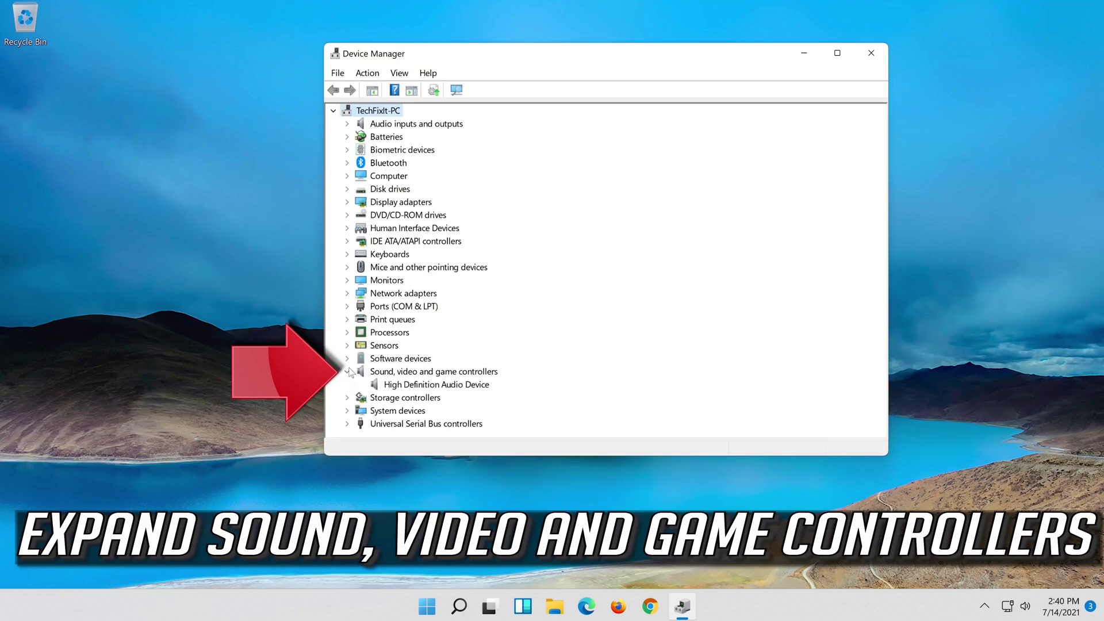
left_click(380, 385)
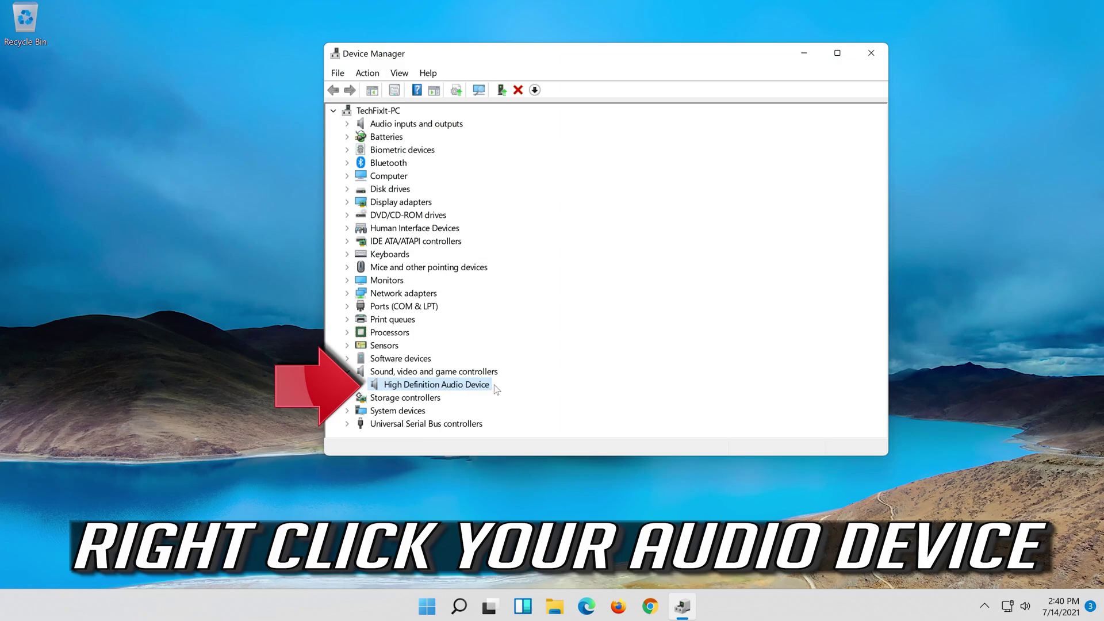
right_click(462, 390)
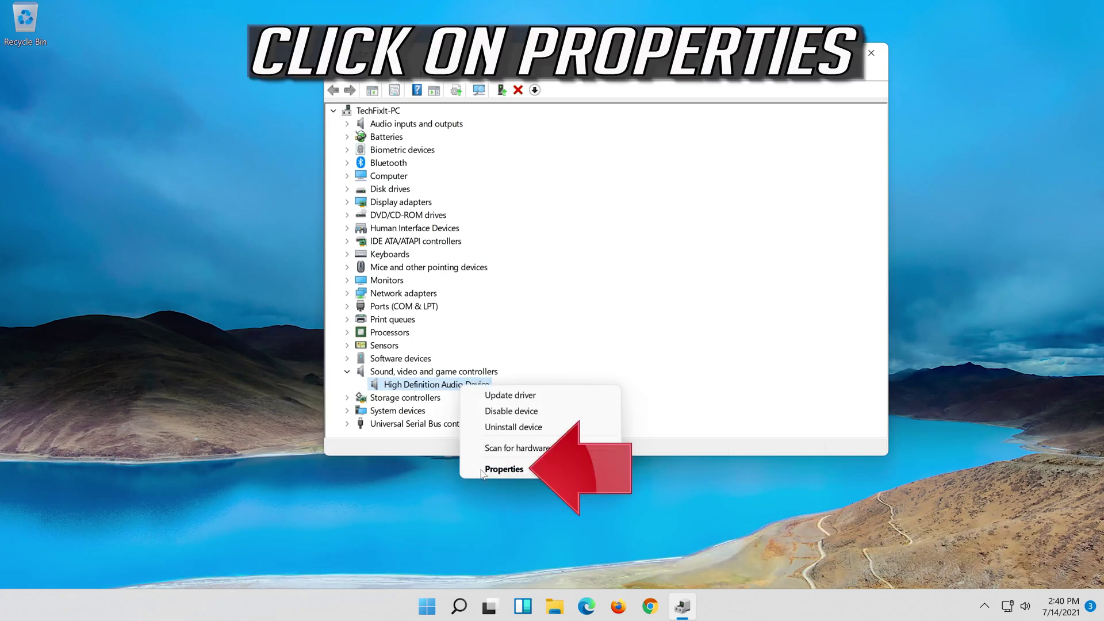
left_click(537, 468)
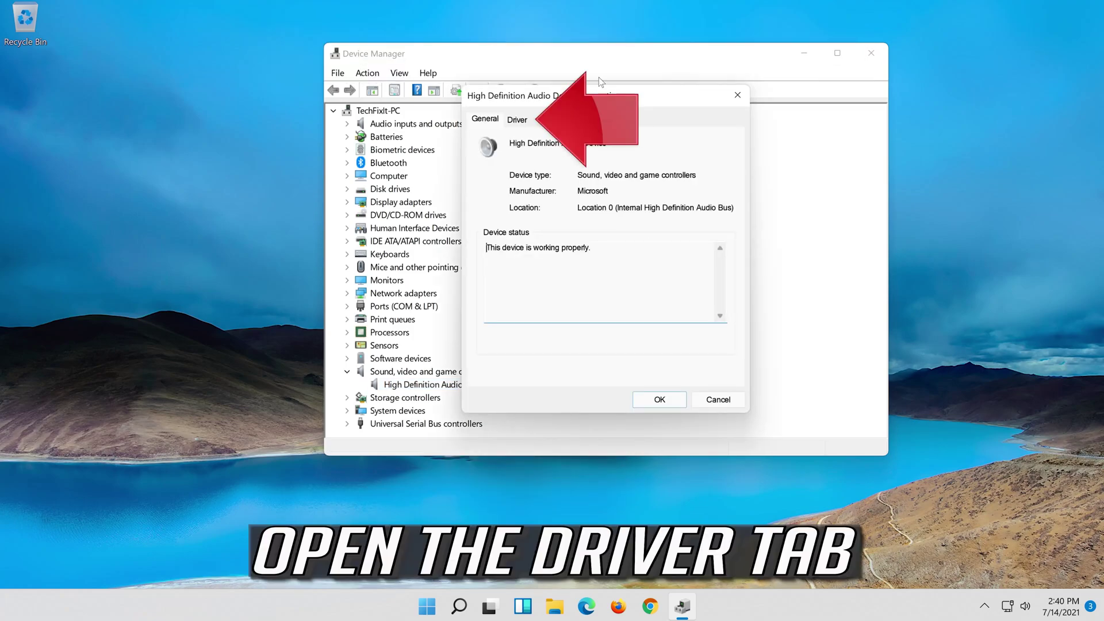
Launch the Update Drivers wizard from the audio device's Driver tab.
left_click(521, 122)
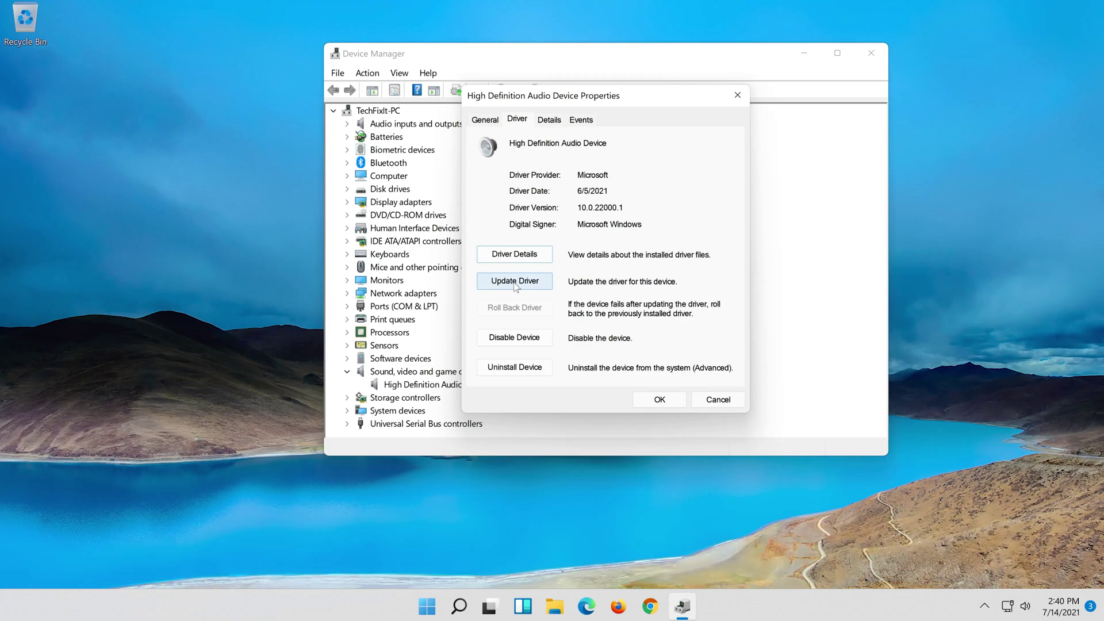
left_click(517, 285)
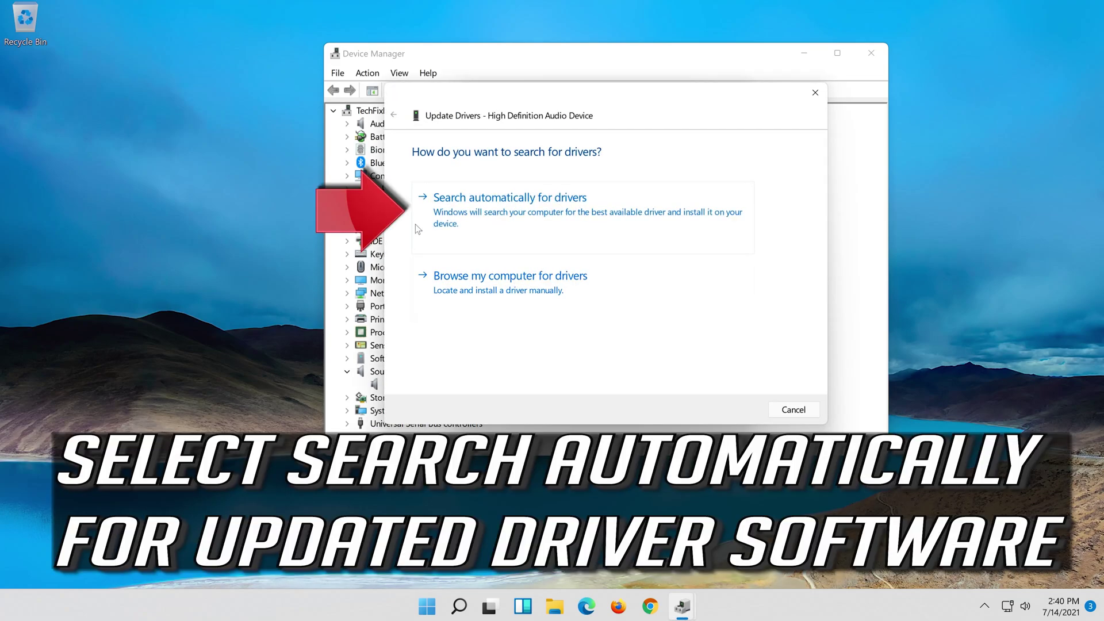
Search automatically for audio drivers, then check Windows Update for updated drivers.
left_click(605, 221)
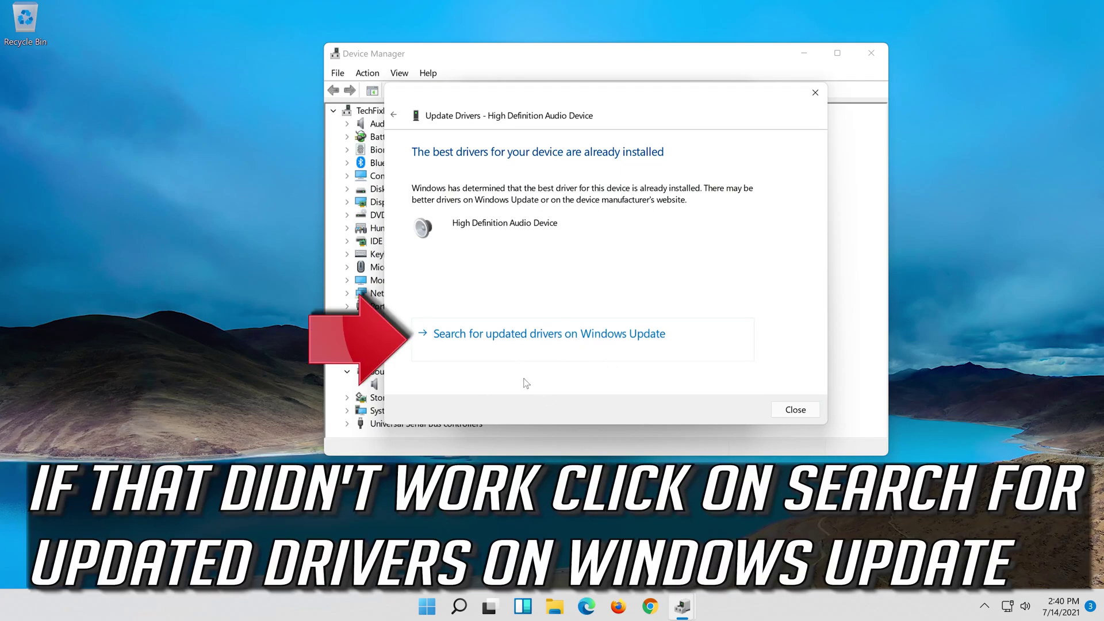
left_click(589, 346)
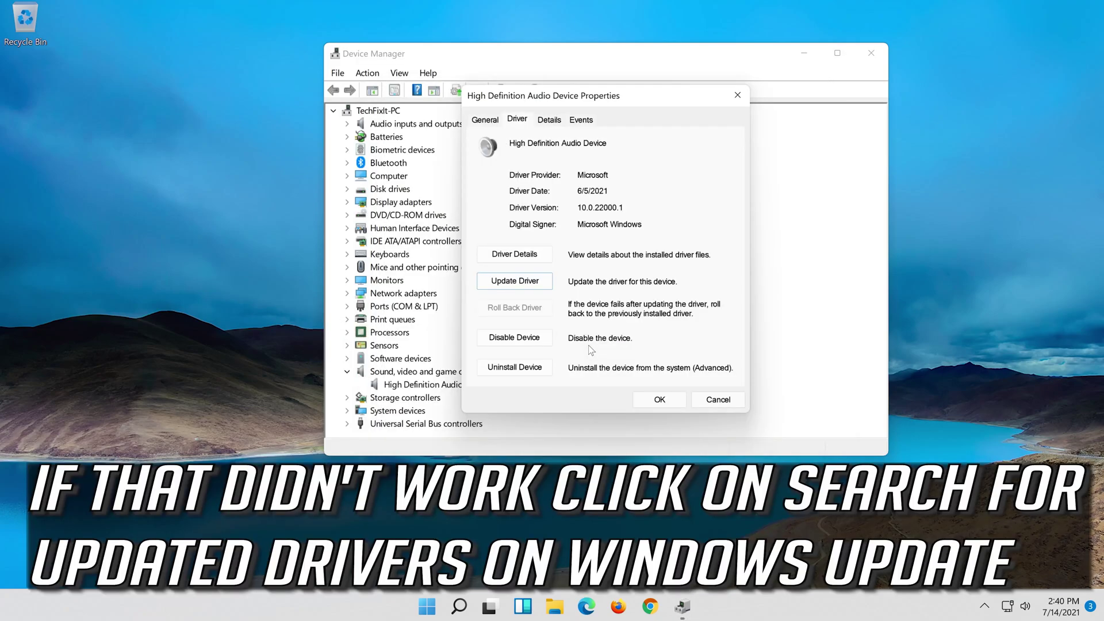